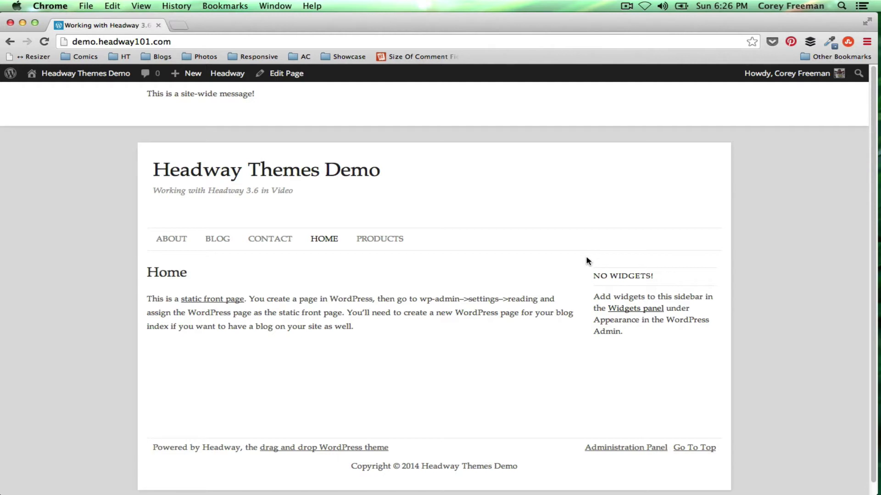
- Select and inspect the site-wide message text on the page
{"action": "double_click", "coordinate": [148, 94]}
{"action": "left_click", "coordinate": [273, 111]}
{"action": "triple_click", "coordinate": [243, 94]}
{"action": "left_click", "coordinate": [287, 112]}
- Add a fixed-width-grid fluid wrapper to the Blog Index layout in the Visual Editor
{"action": "left_click", "coordinate": [215, 242]}
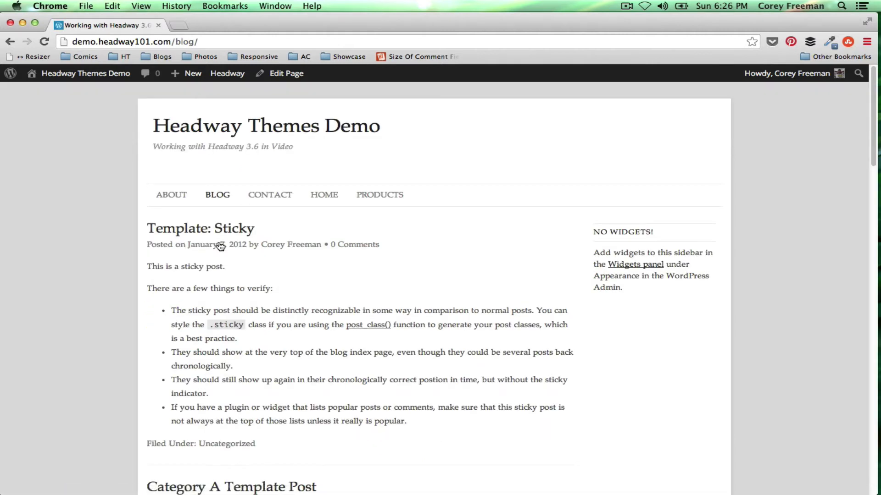
{"action": "mouse_move", "coordinate": [227, 73]}
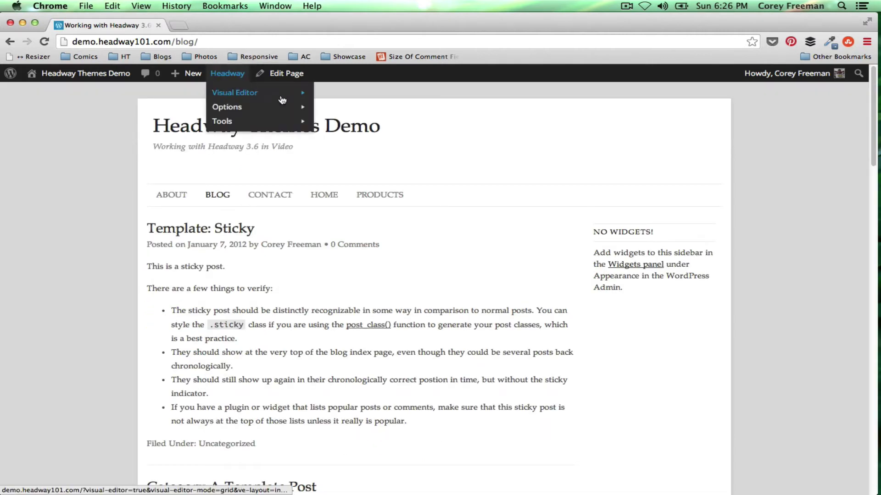
{"action": "left_click", "coordinate": [331, 93]}
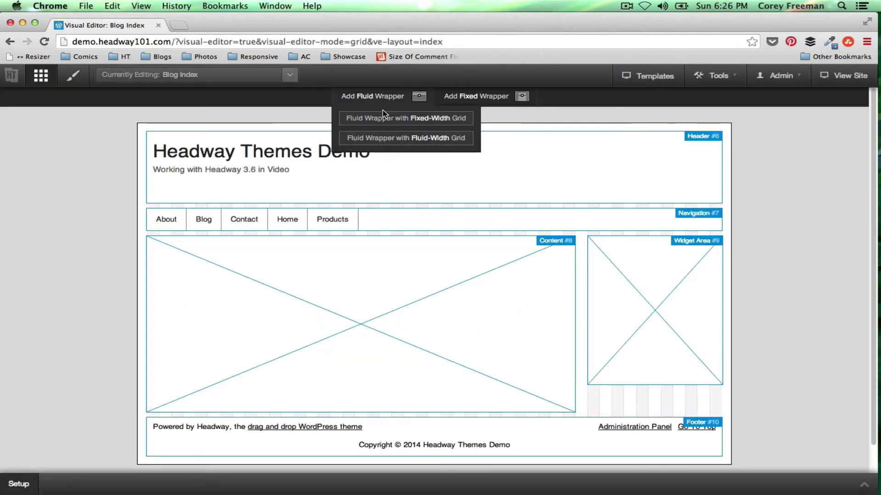
{"action": "left_click", "coordinate": [394, 118]}
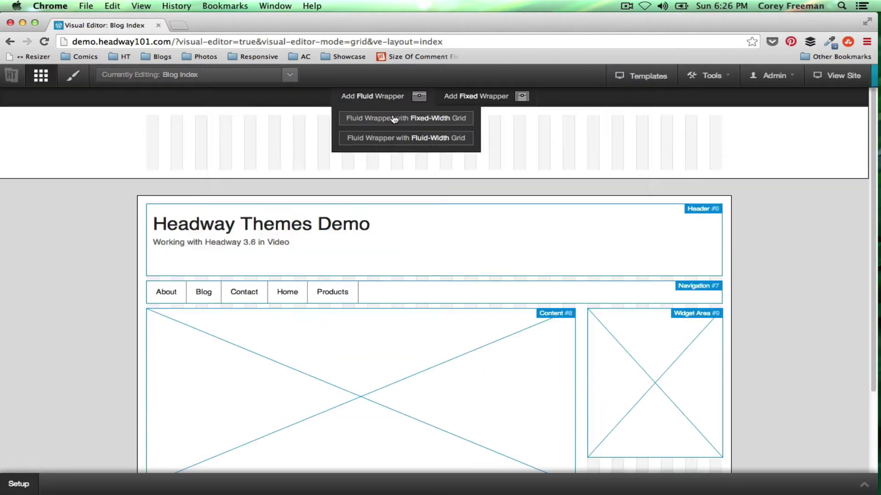
- Set the new wrapper #8 to mirror wrapper #7, the Alert Wrapper
{"action": "right_click", "coordinate": [102, 126]}
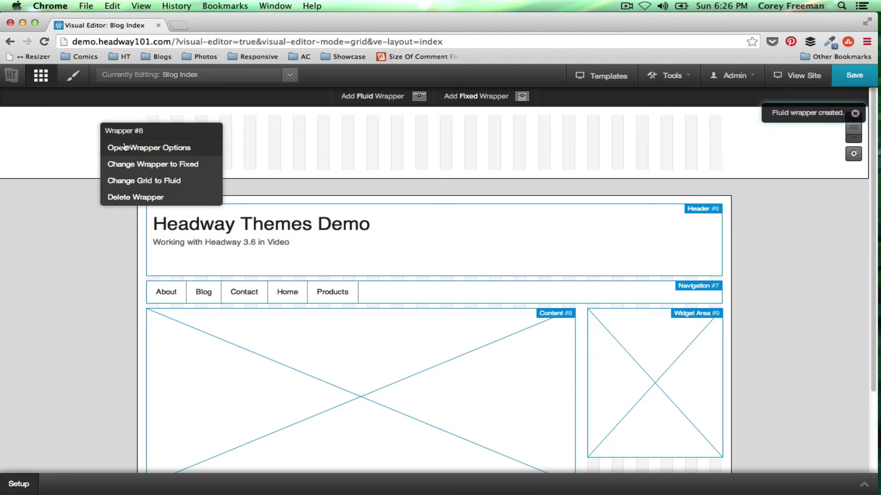
{"action": "left_click", "coordinate": [149, 147]}
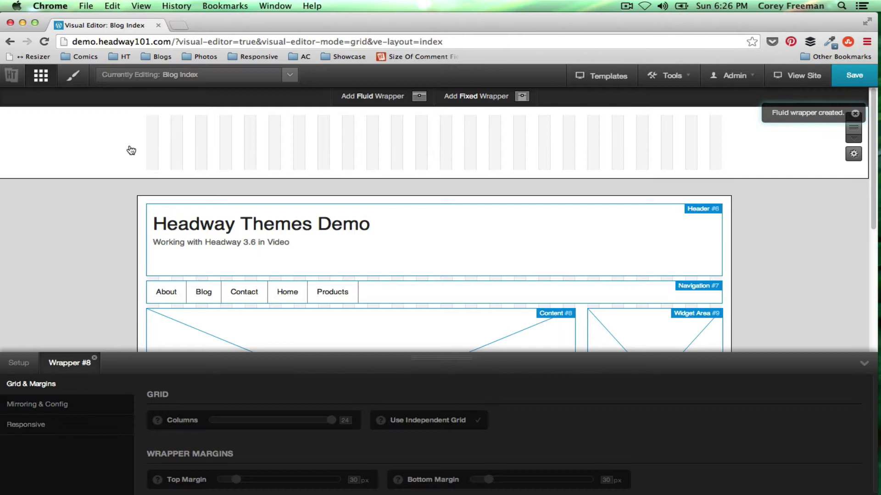
{"action": "left_click", "coordinate": [97, 408]}
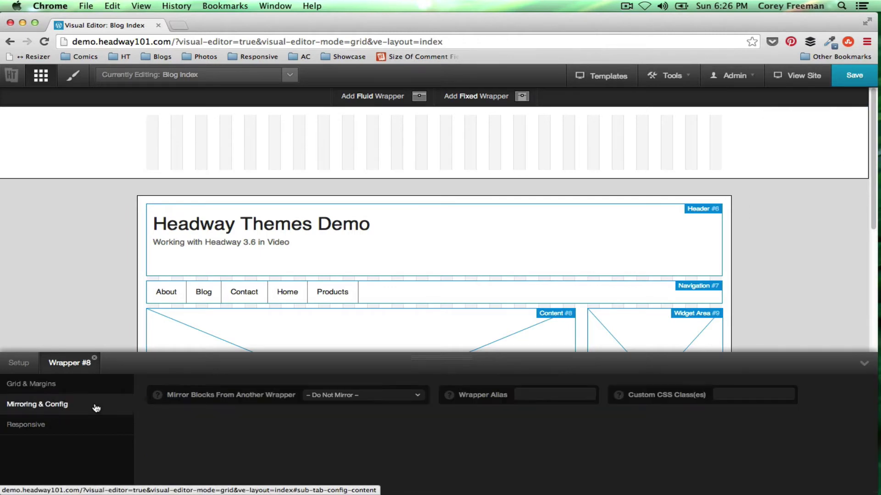
{"action": "left_click", "coordinate": [335, 397]}
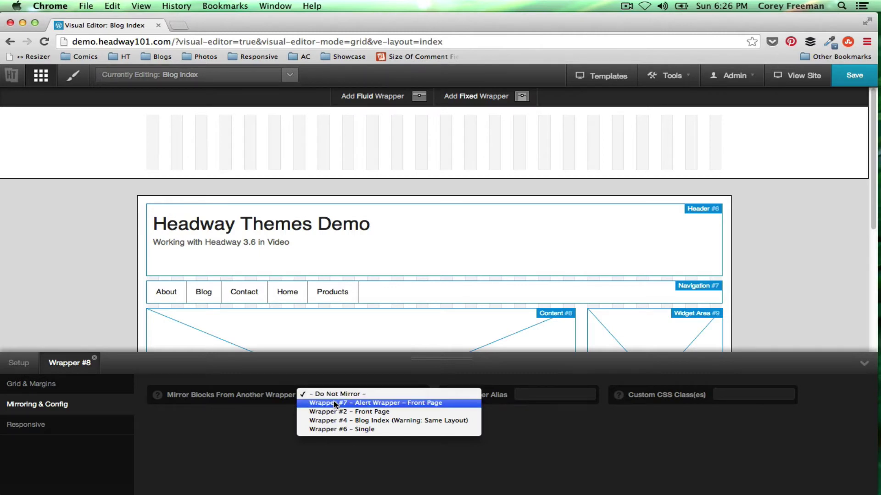
{"action": "left_click", "coordinate": [334, 403]}
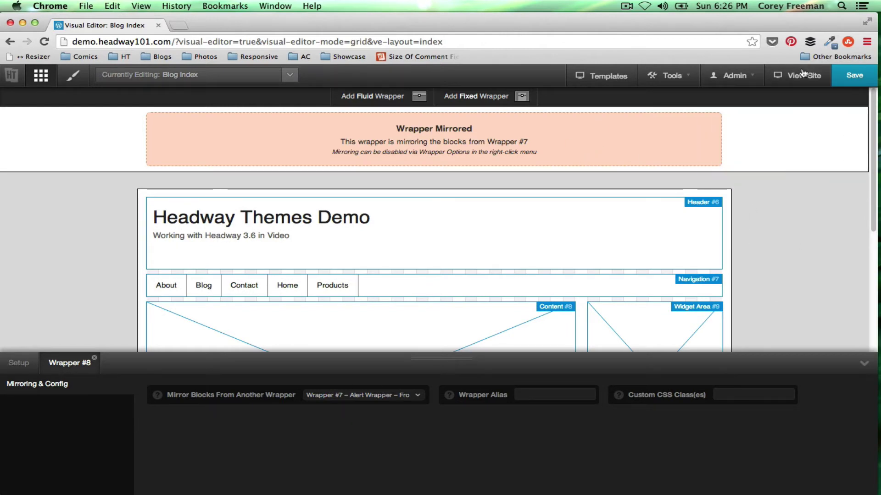
- Save the Blog Index layout, then browse the home, Contact and Template: Sticky pages
{"action": "left_click", "coordinate": [853, 76]}
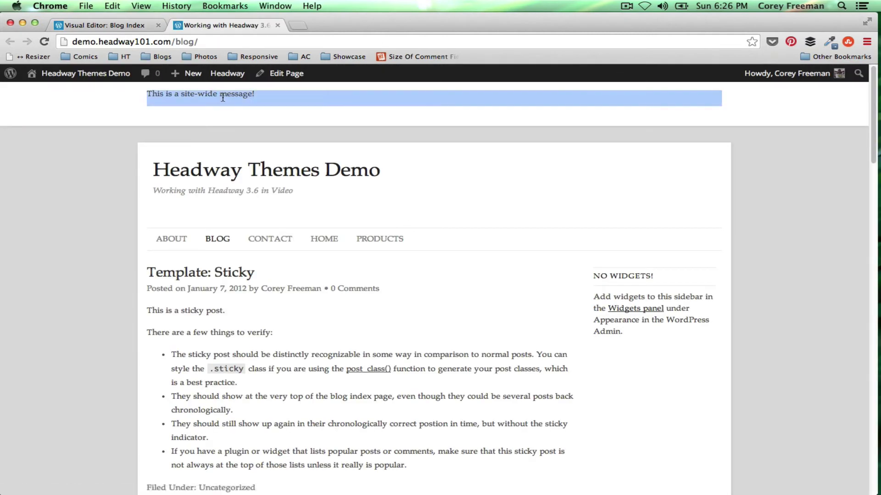
{"action": "left_click", "coordinate": [206, 172]}
{"action": "left_click", "coordinate": [323, 238]}
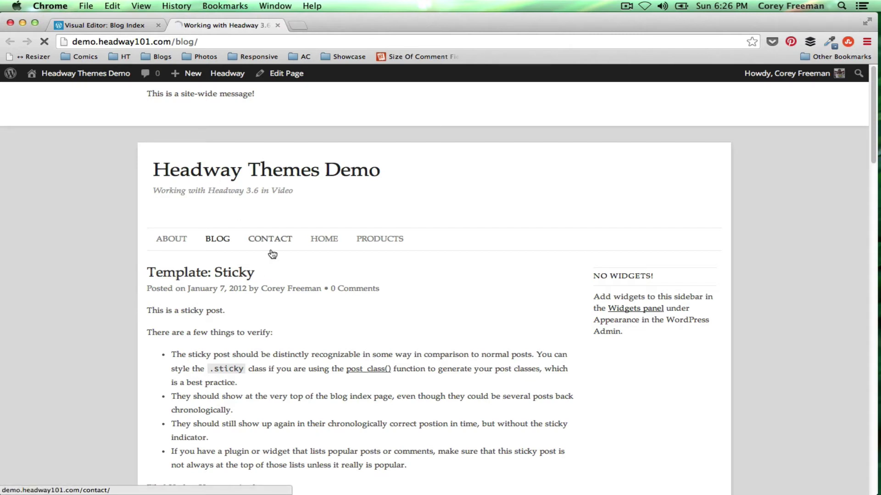
{"action": "left_click", "coordinate": [270, 240]}
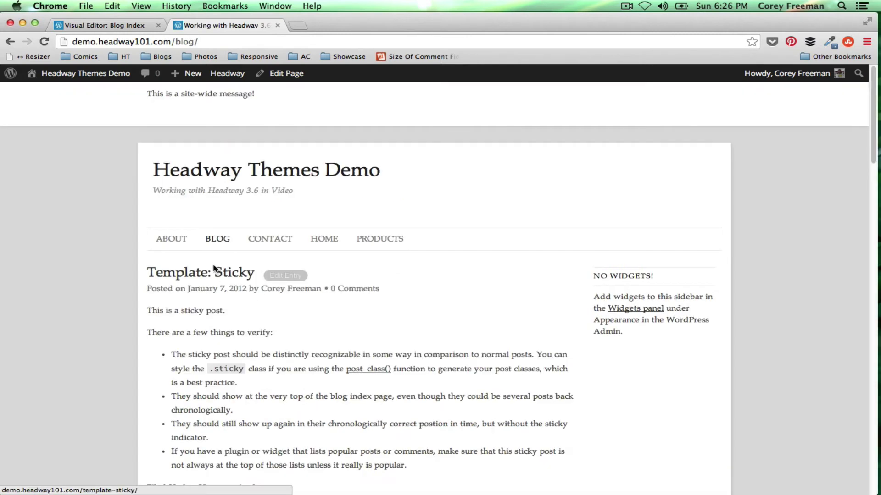
{"action": "left_click", "coordinate": [222, 274]}
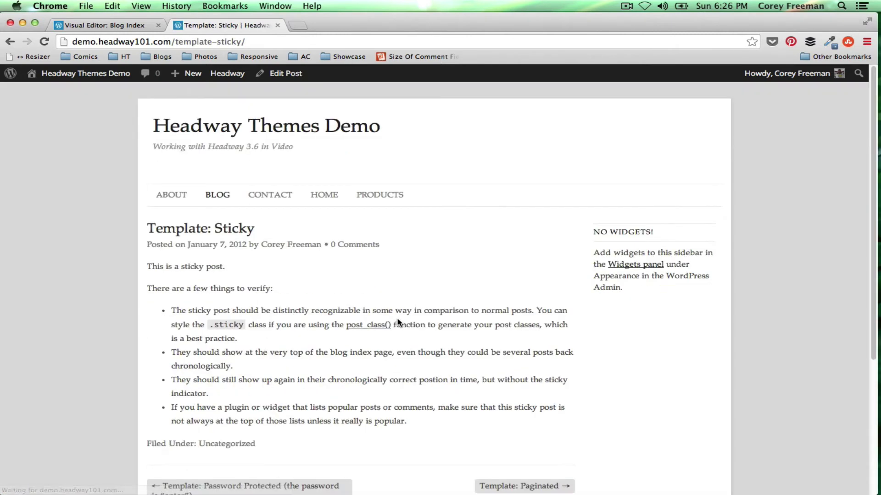
{"action": "scroll", "coordinate": [378, 179], "scroll_direction": "down", "scroll_amount": 1}
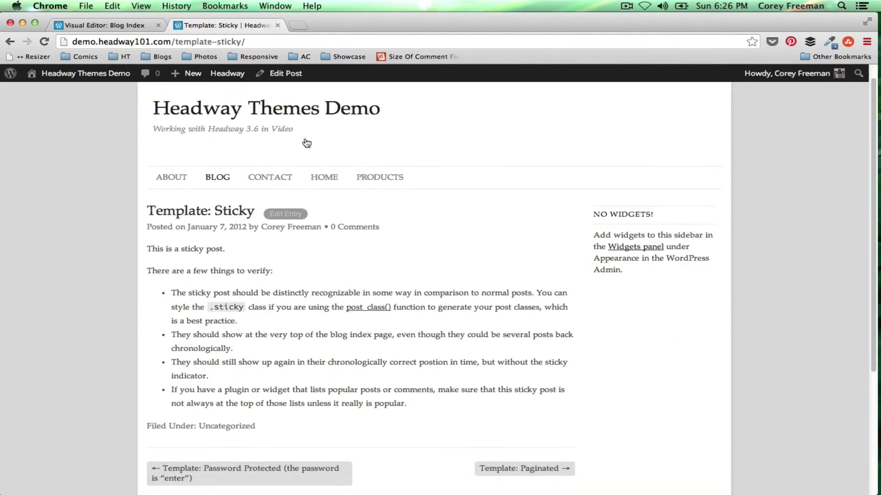
- Add a fixed-width-grid fluid wrapper to the Single layout
{"action": "left_click", "coordinate": [103, 25]}
{"action": "left_click", "coordinate": [239, 76]}
{"action": "left_click", "coordinate": [271, 149]}
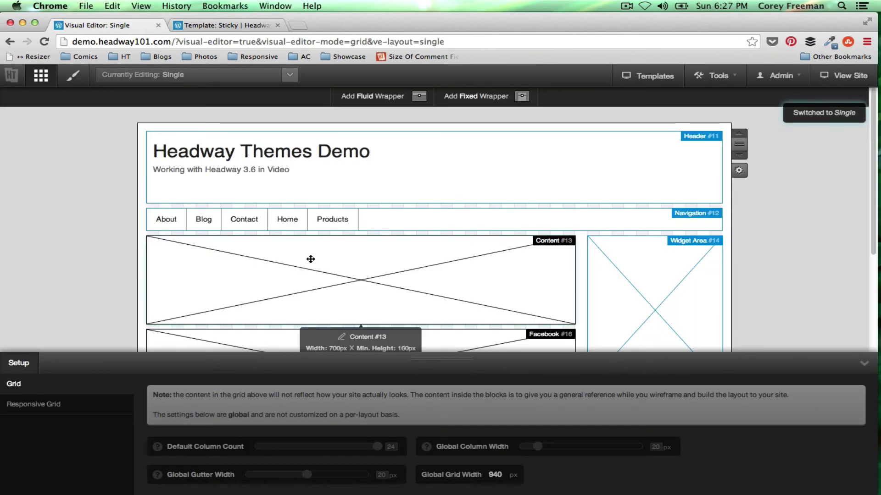
{"action": "scroll", "coordinate": [495, 301], "scroll_direction": "down", "scroll_amount": 5}
{"action": "scroll", "coordinate": [494, 300], "scroll_direction": "up", "scroll_amount": 5}
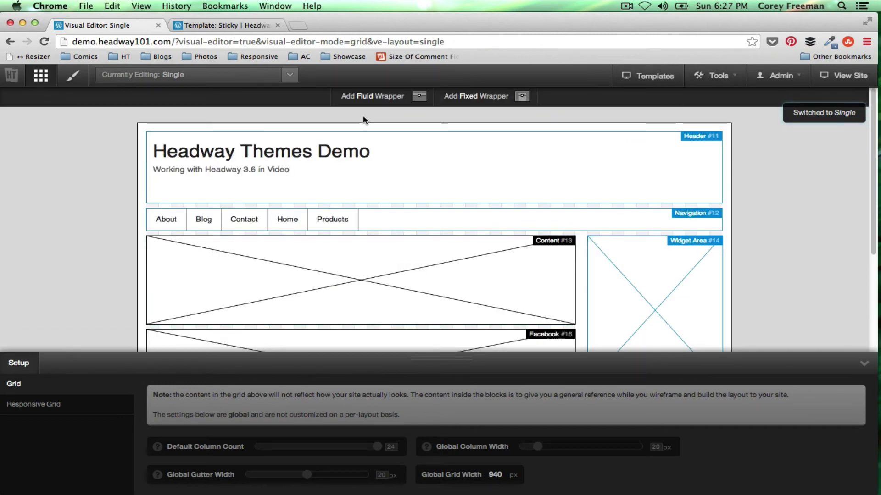
{"action": "left_click", "coordinate": [378, 96]}
{"action": "left_click", "coordinate": [384, 118]}
- Set the new wrapper #9 to mirror wrapper #7, the Alert Wrapper
{"action": "right_click", "coordinate": [112, 136]}
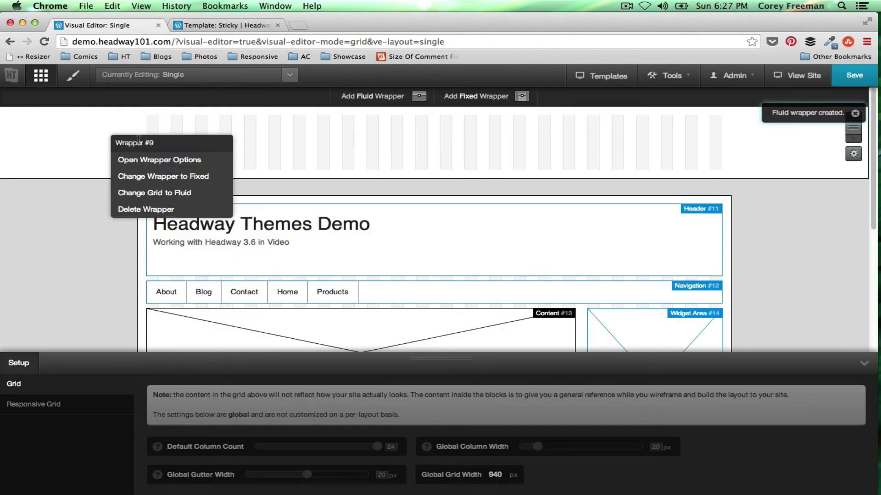
{"action": "left_click", "coordinate": [159, 160]}
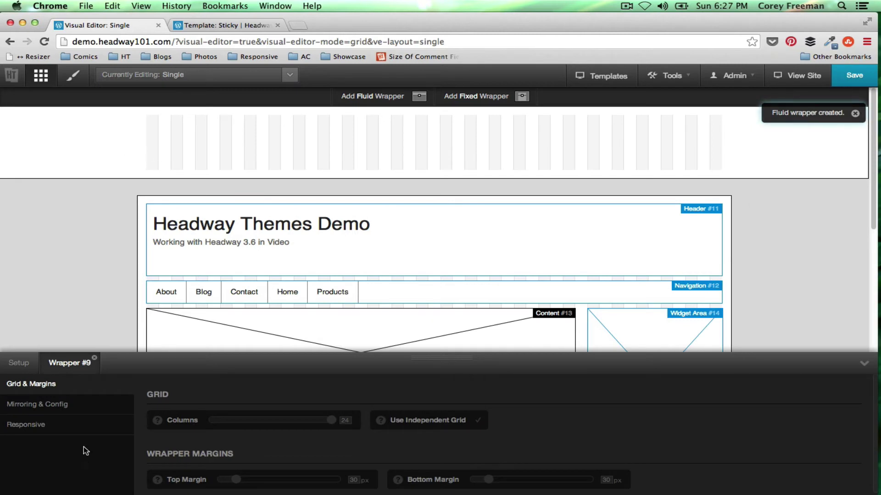
{"action": "left_click", "coordinate": [38, 404]}
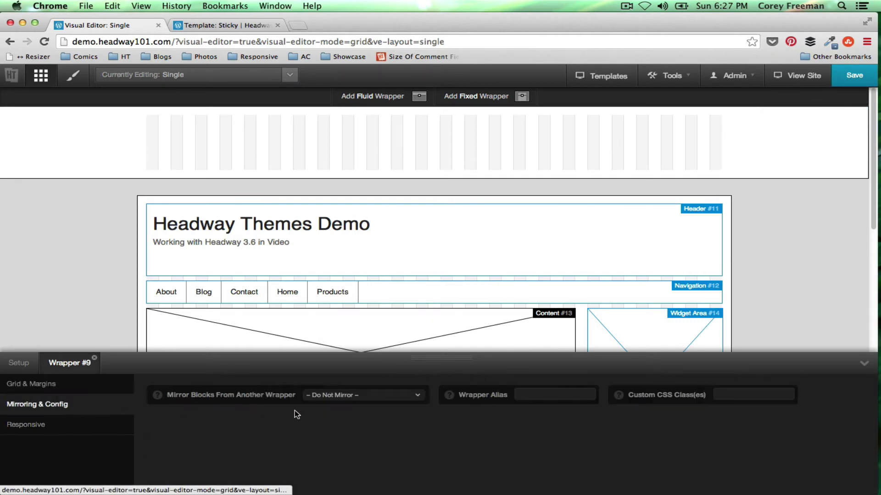
{"action": "left_click", "coordinate": [340, 396]}
{"action": "left_click", "coordinate": [375, 403]}
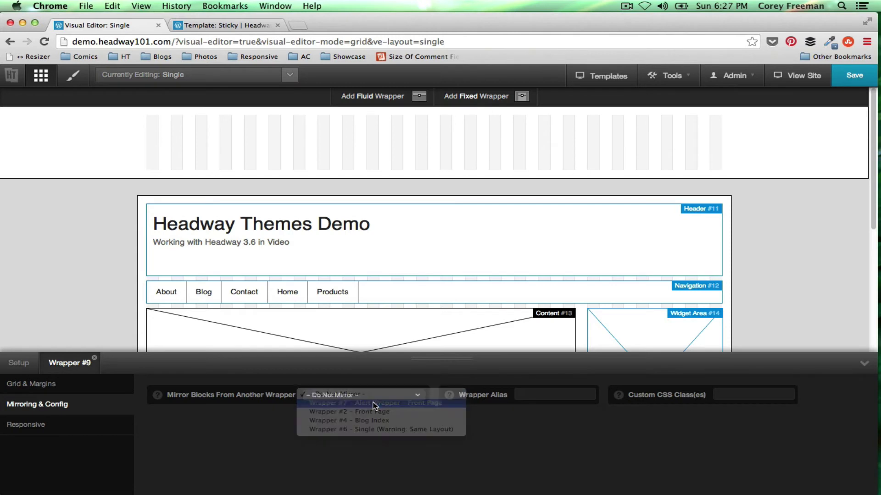
- Save the Single layout, check the home page, and load headway101.com in the Sticky tab
{"action": "left_click", "coordinate": [854, 75]}
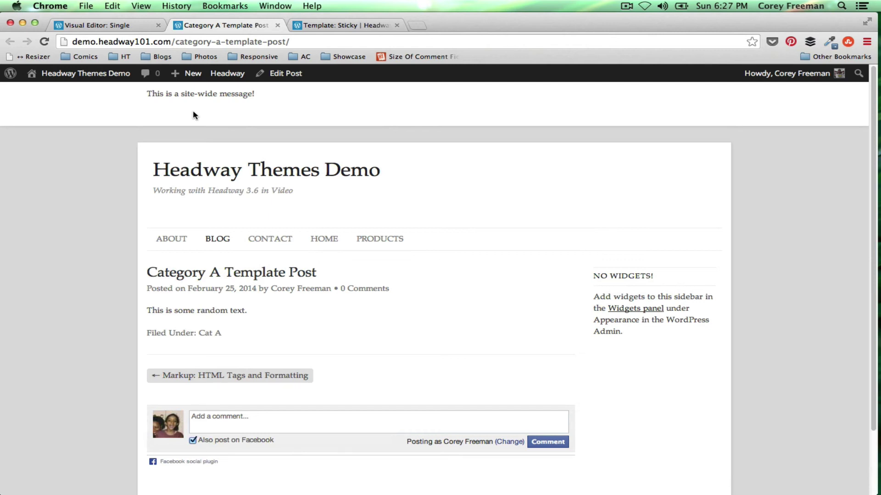
{"action": "left_click", "coordinate": [323, 239]}
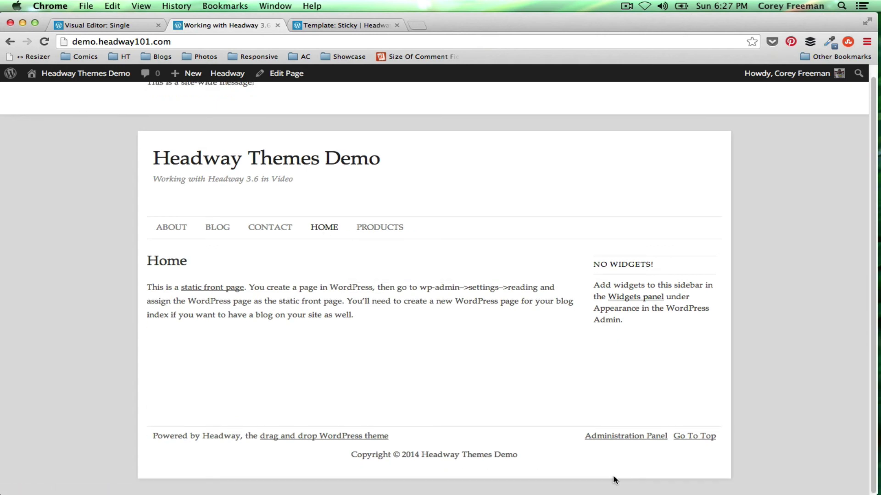
{"action": "scroll", "coordinate": [613, 475], "scroll_direction": "up", "scroll_amount": 1}
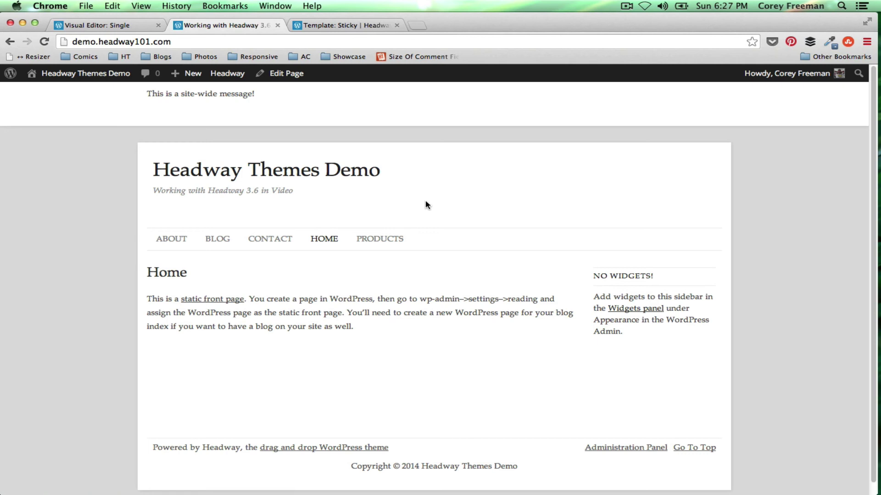
{"action": "left_click", "coordinate": [373, 26]}
{"action": "type", "text": "headway101.com"}
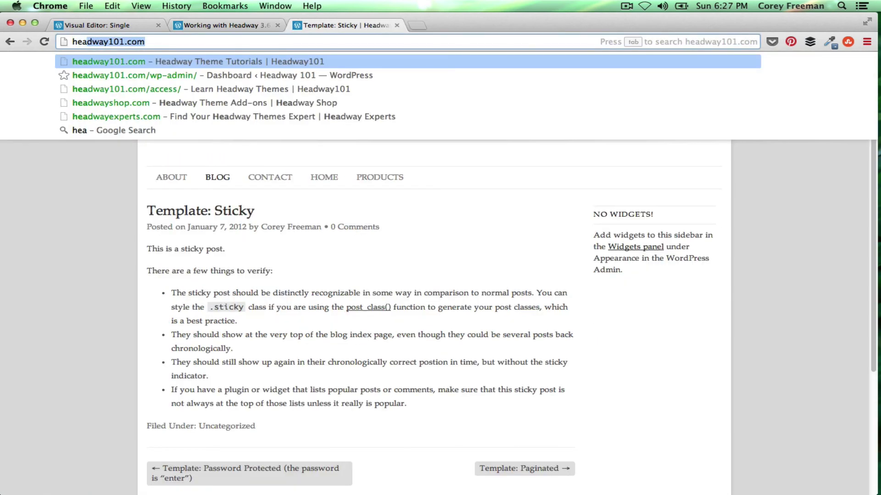
{"action": "key", "text": "Return"}
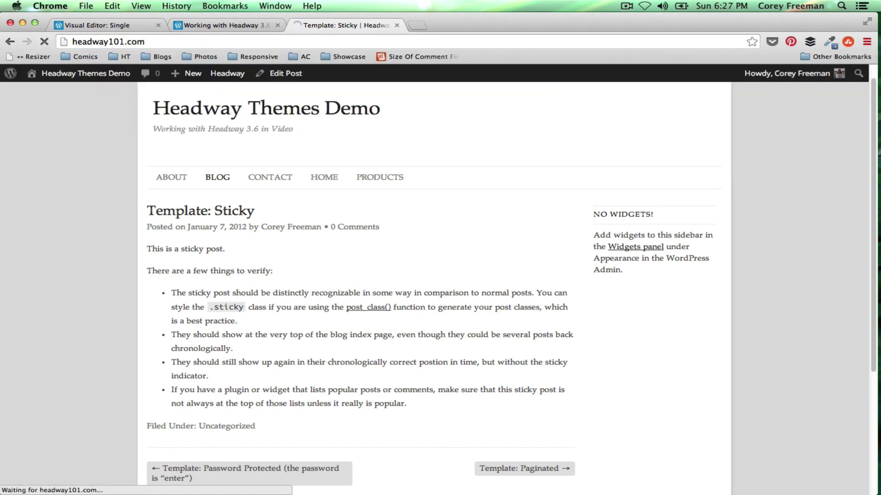